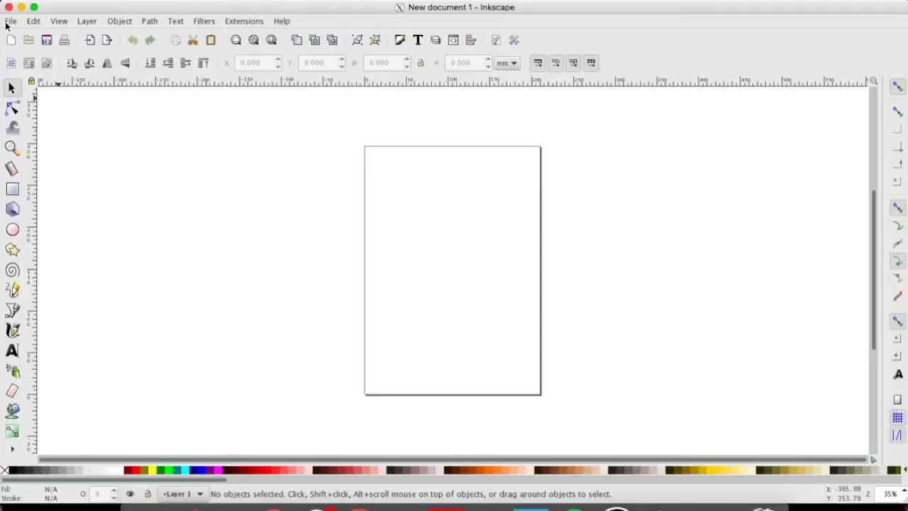
# In Document Properties, switch units to inches and set the page to 3 in wide by 8 in tall
pyautogui.click(10, 22)
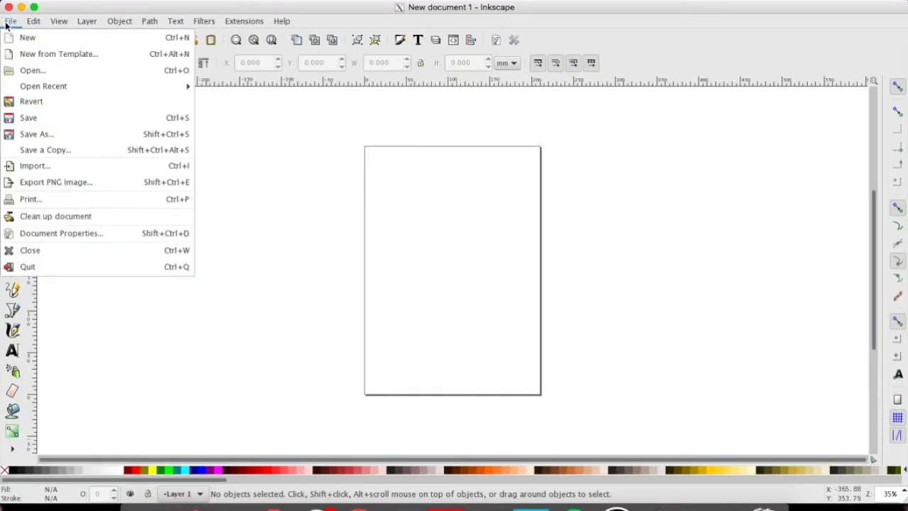
pyautogui.click(79, 236)
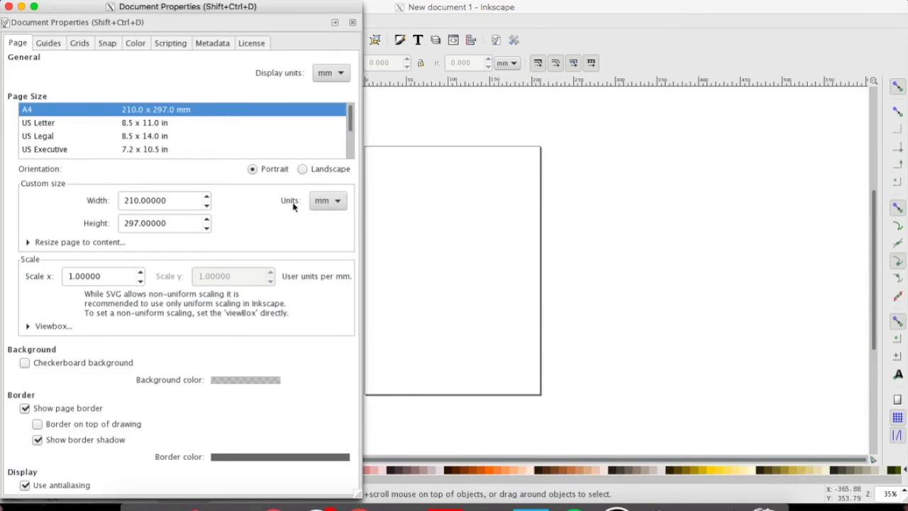
pyautogui.click(336, 73)
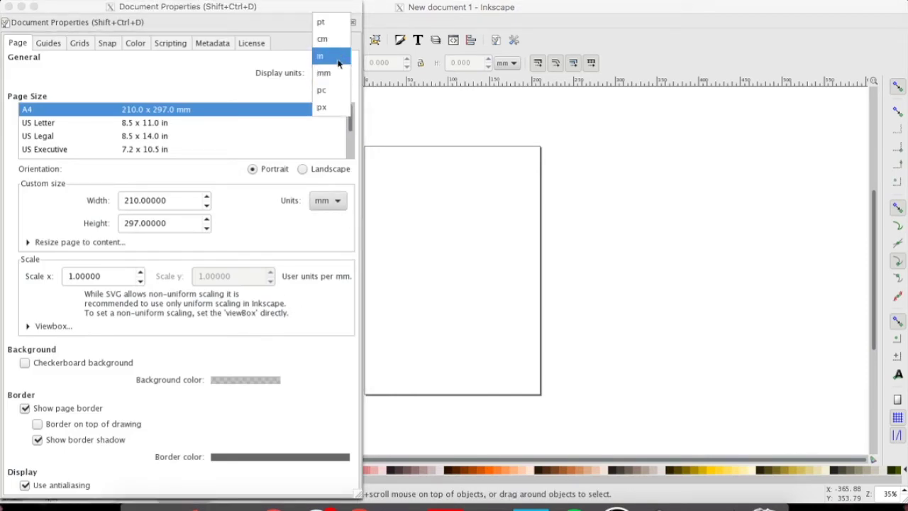
pyautogui.click(337, 62)
pyautogui.scroll(1, 341, 201)
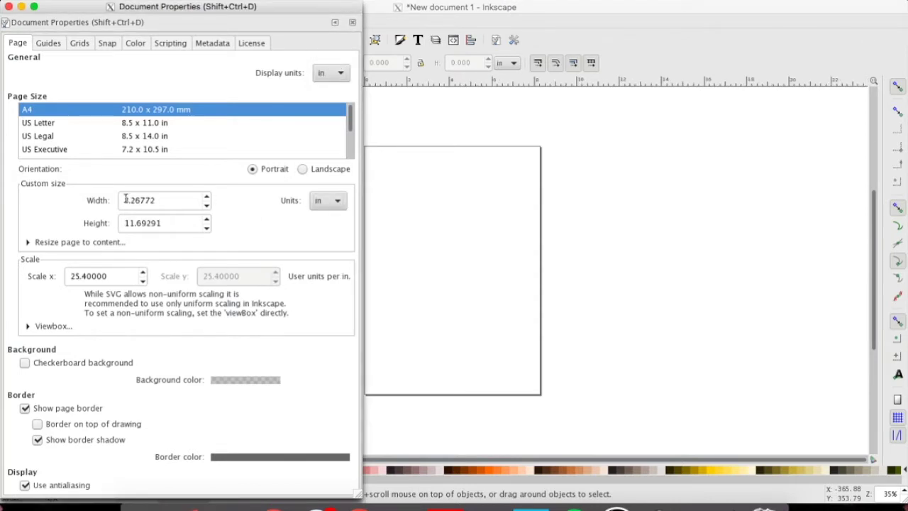
pyautogui.moveTo(169, 200); pyautogui.dragTo(101, 204)
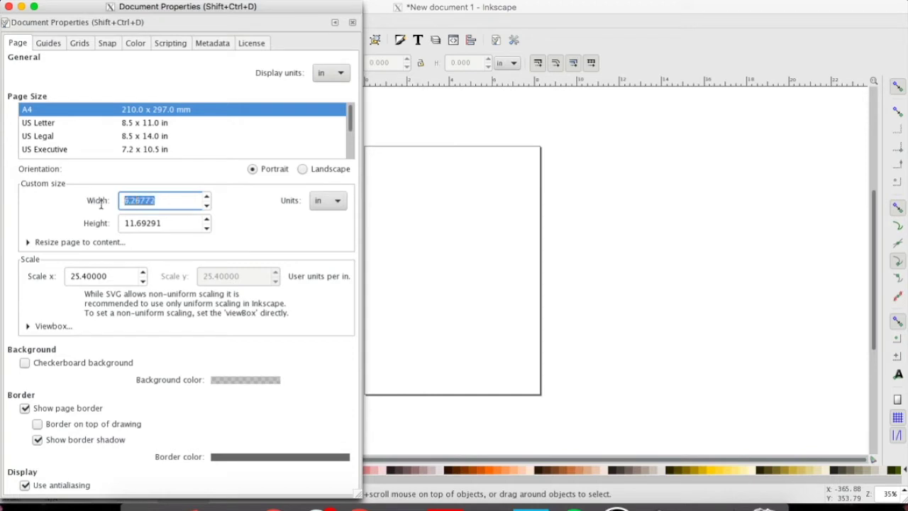
pyautogui.write('3')
pyautogui.click(180, 224)
pyautogui.moveTo(169, 223); pyautogui.dragTo(97, 228)
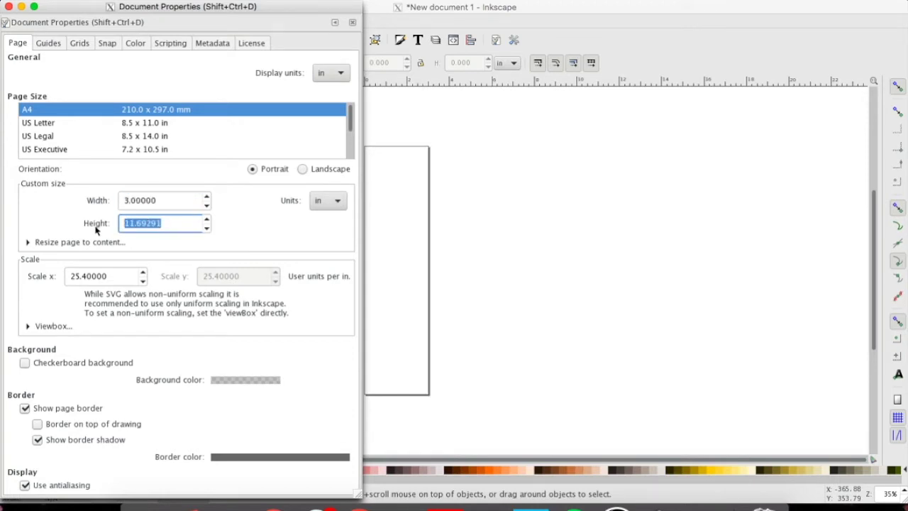
pyautogui.write('8')
pyautogui.press('Return')
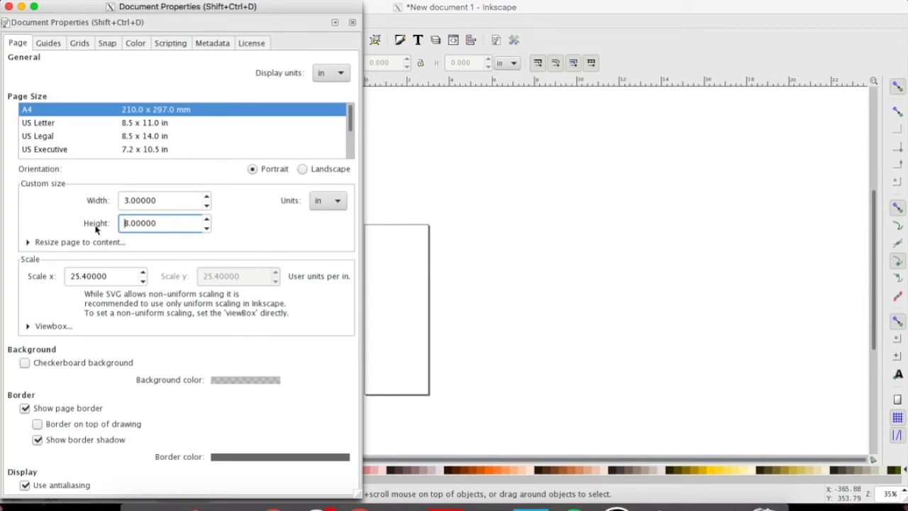
pyautogui.click(8, 7)
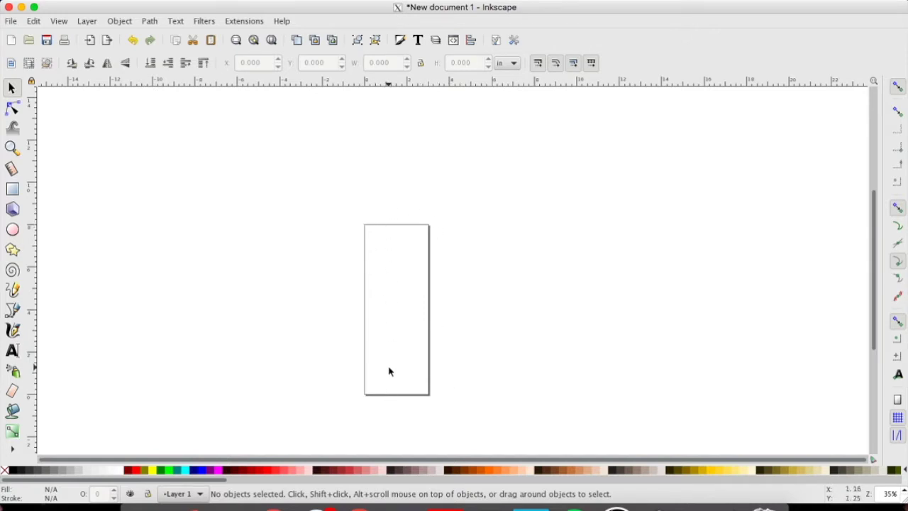
# Zoom the canvas from 35% to 70% so the tall, narrow page appears larger
pyautogui.scroll(2, 394, 339)
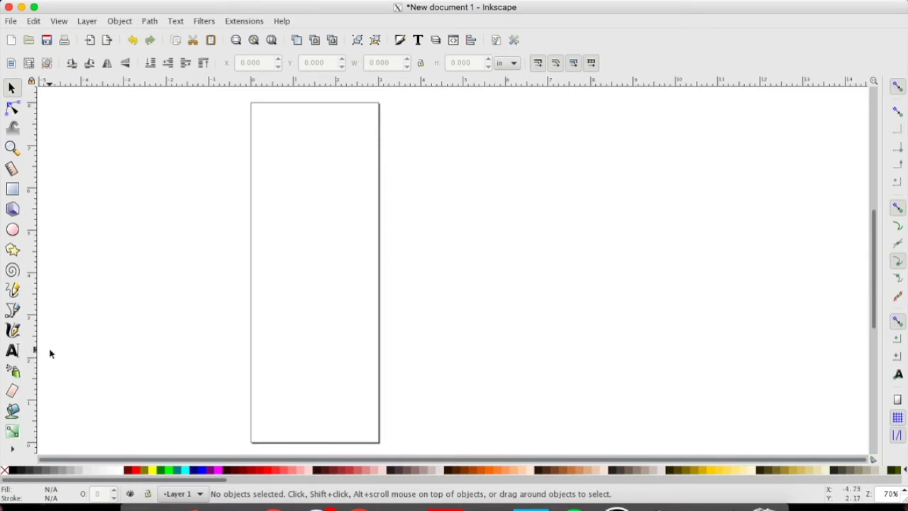
# Add the two-line text "Rachel's" / "Glass", centre-aligned, in American Typewriter
pyautogui.click(12, 350)
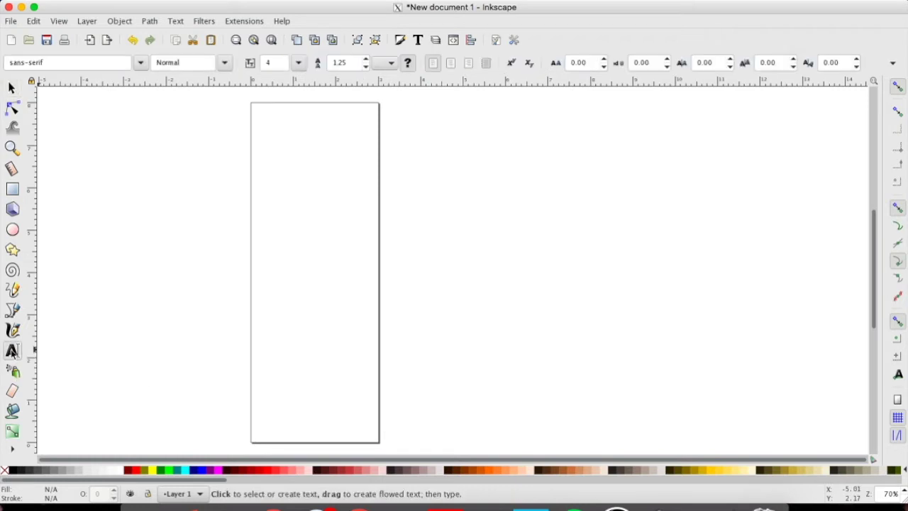
pyautogui.click(418, 259)
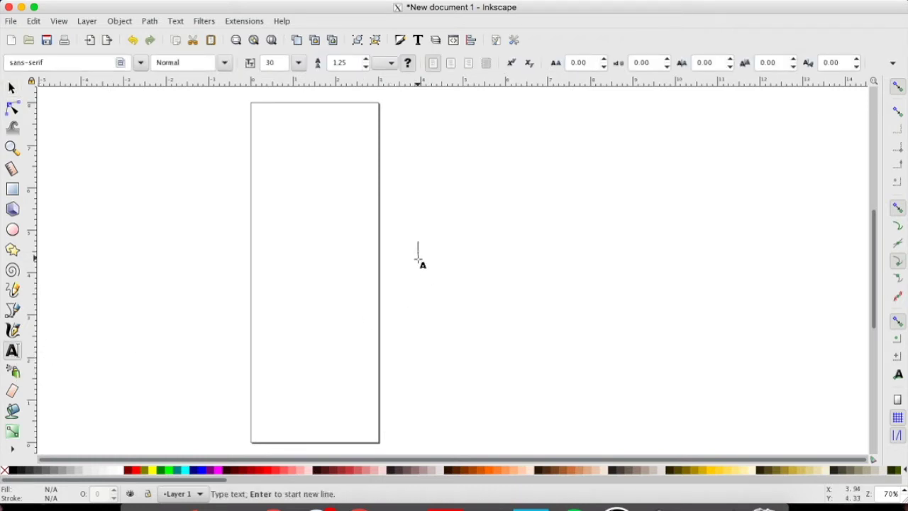
pyautogui.write("Rachel'")
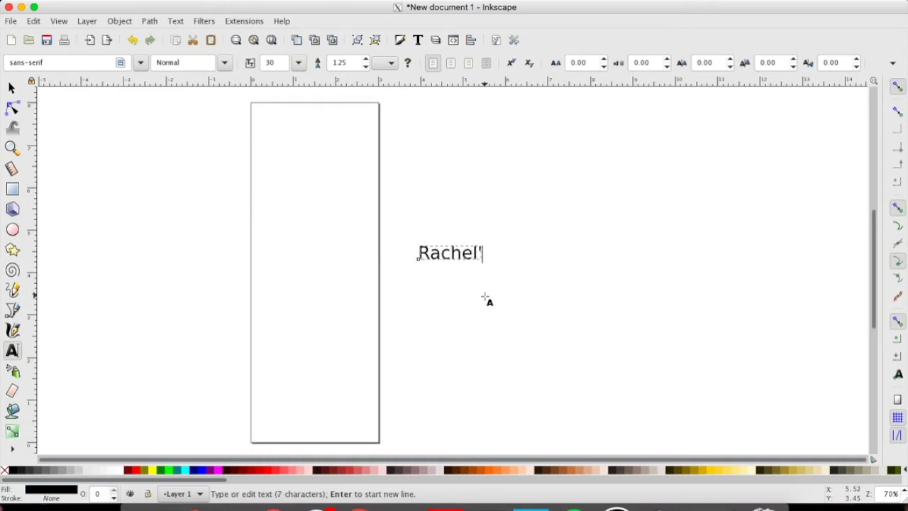
pyautogui.write('s')
pyautogui.press('Return')
pyautogui.write('Glass')
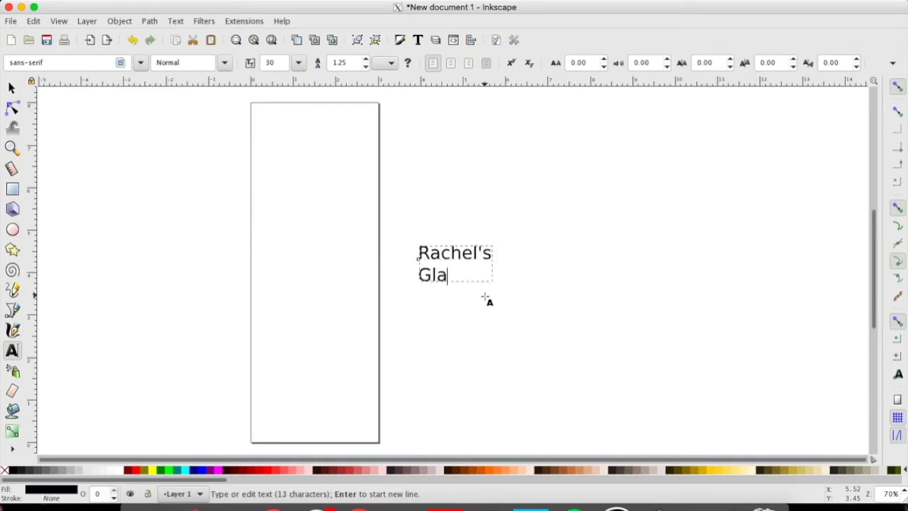
pyautogui.press('Escape')
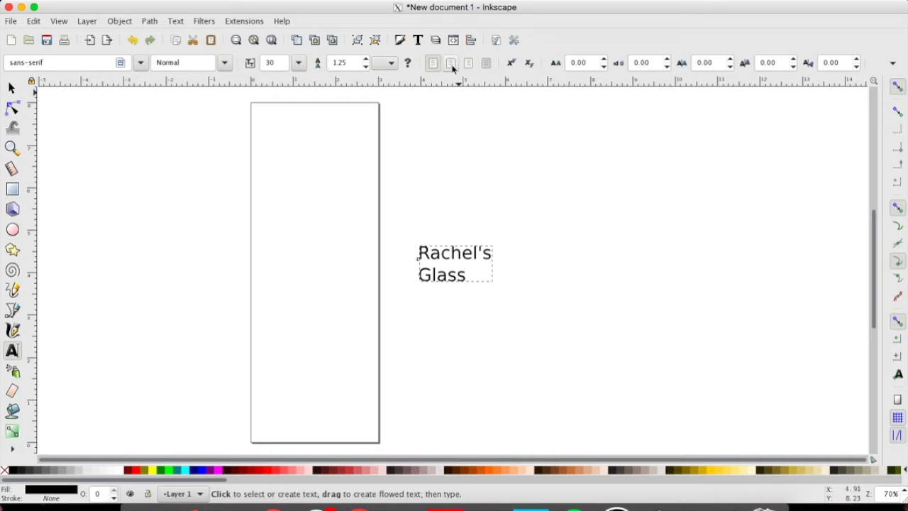
pyautogui.click(451, 65)
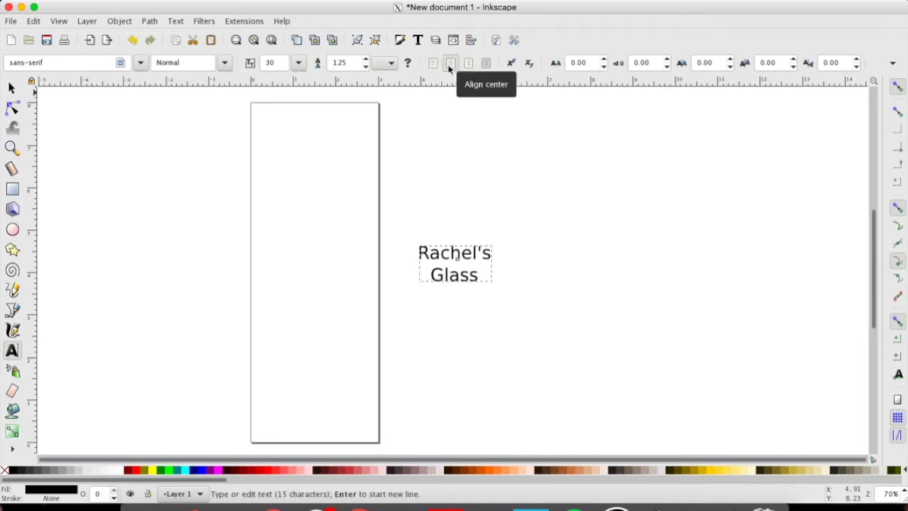
pyautogui.click(140, 63)
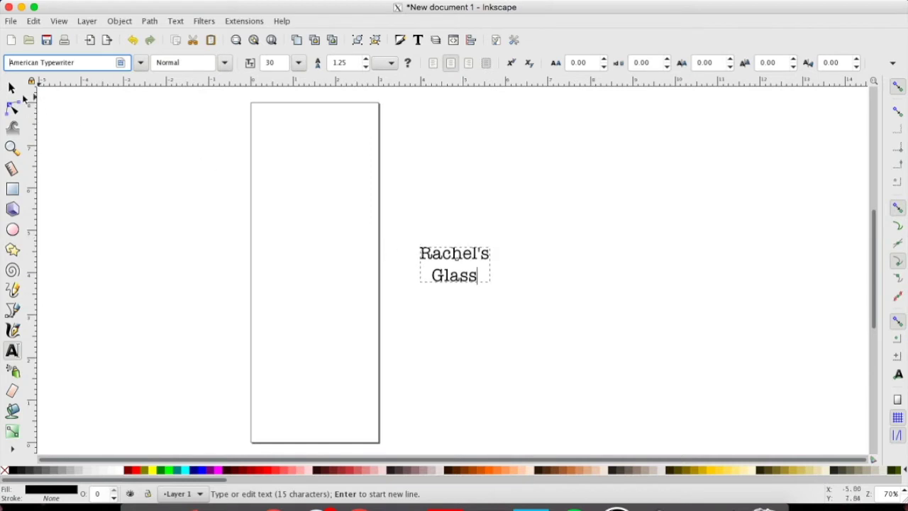
# Enlarge the Rachel's Glass text, rotate it to run vertically, and move it onto the page
pyautogui.click(11, 88)
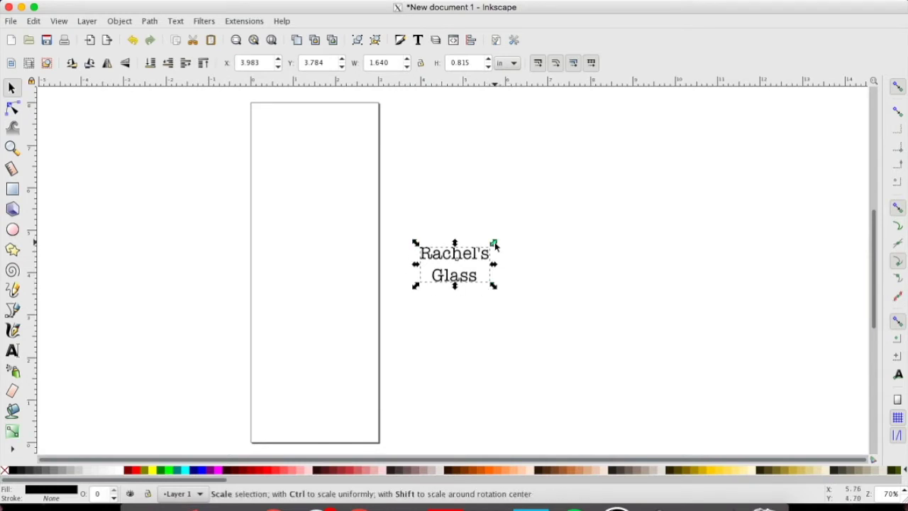
pyautogui.moveTo(495, 244); pyautogui.dragTo(586, 188)
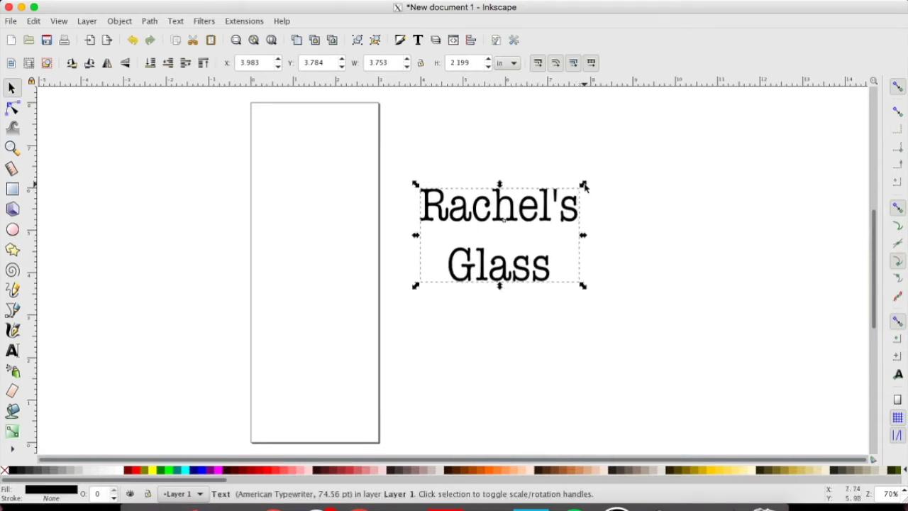
pyautogui.click(544, 206)
pyautogui.moveTo(584, 184); pyautogui.dragTo(453, 158)
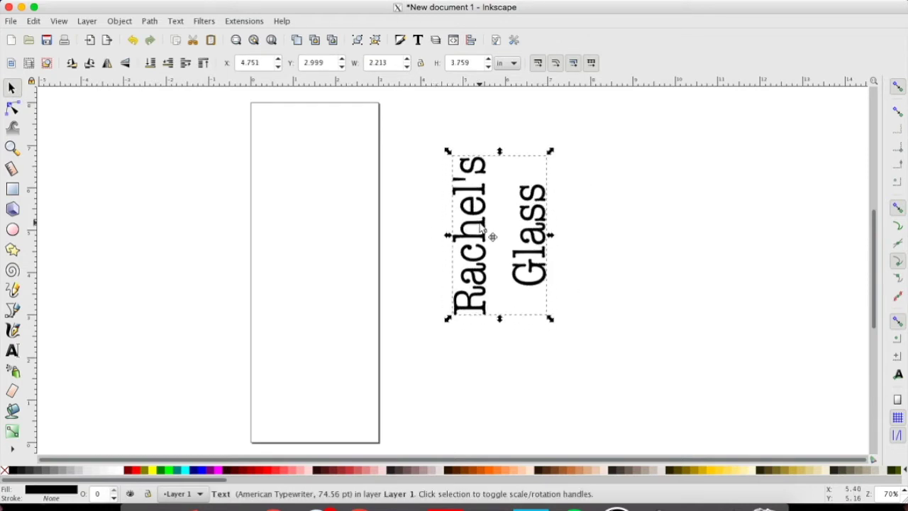
pyautogui.moveTo(480, 227); pyautogui.dragTo(289, 259)
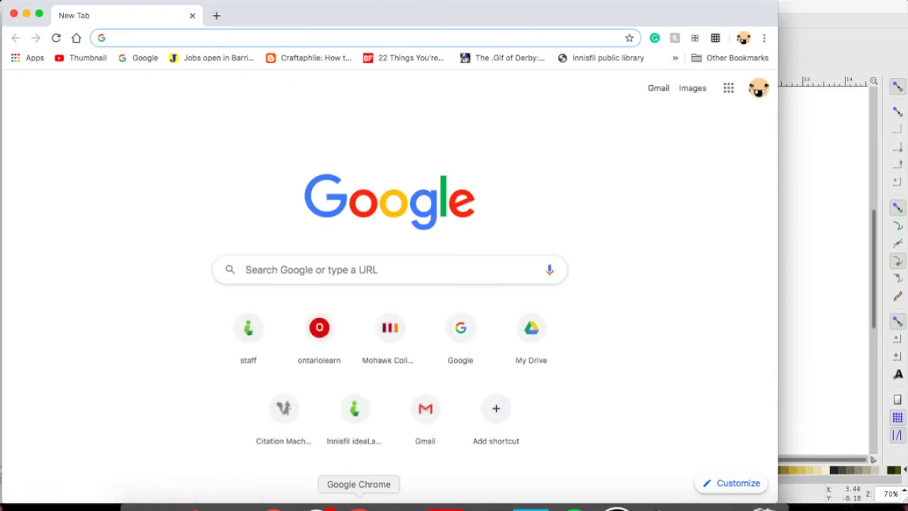
# Search Google for 'Compass Black and white' and show the image results
pyautogui.write('Comp')
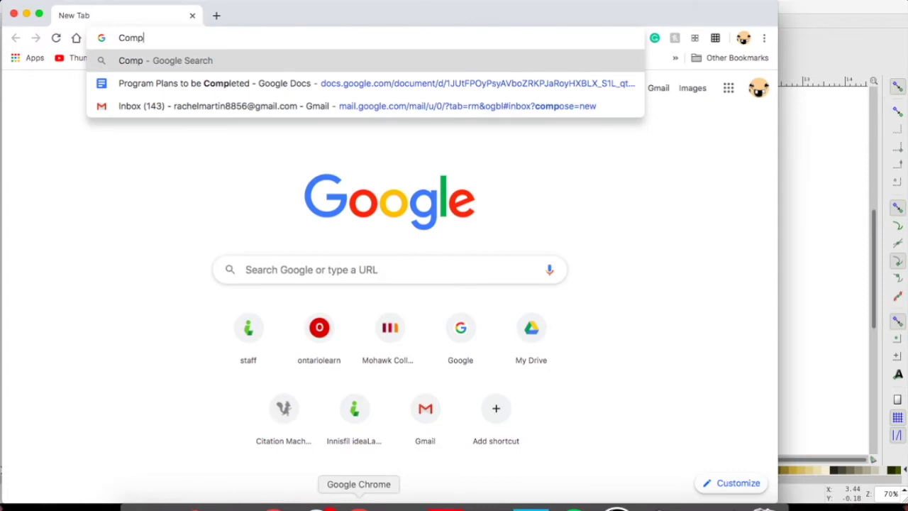
pyautogui.write('ass Black')
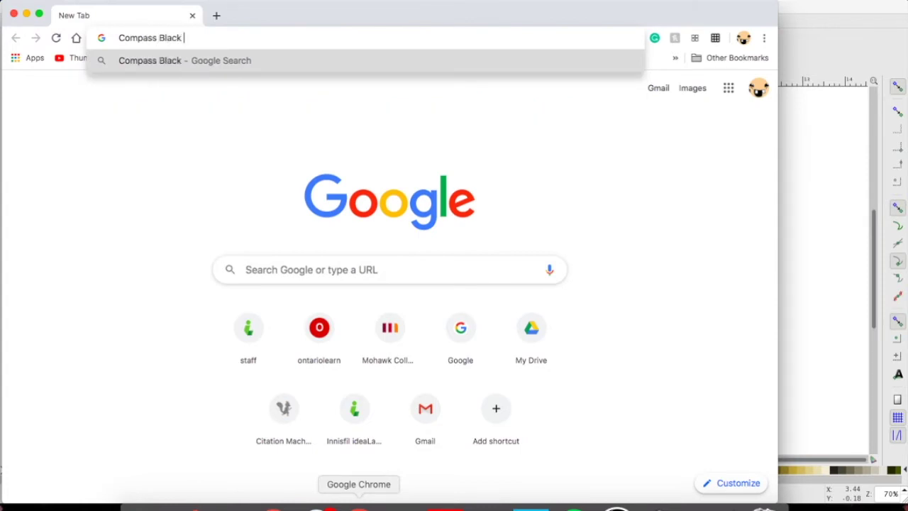
pyautogui.write(' and ')
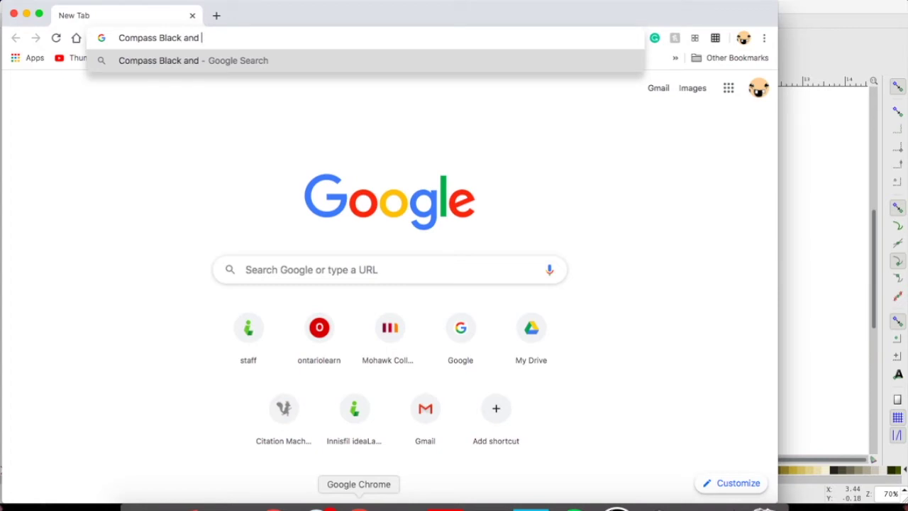
pyautogui.write('white')
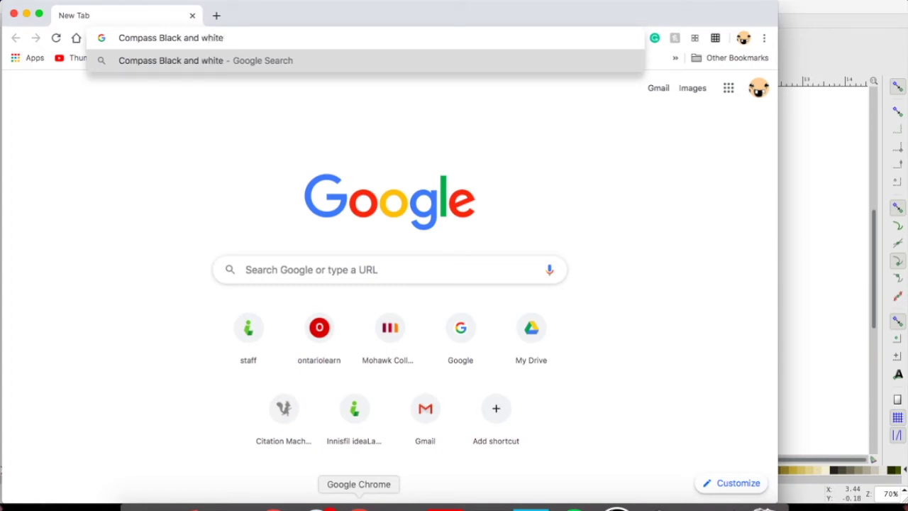
pyautogui.press('Return')
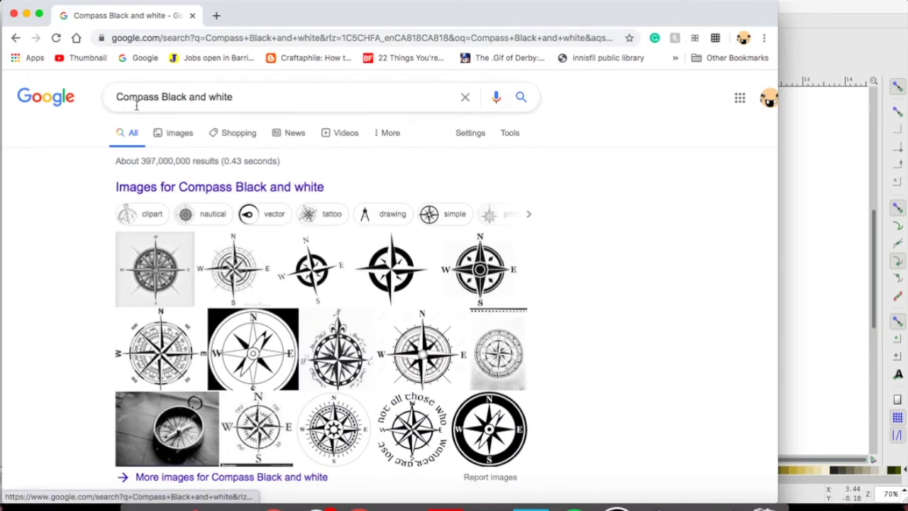
pyautogui.click(180, 136)
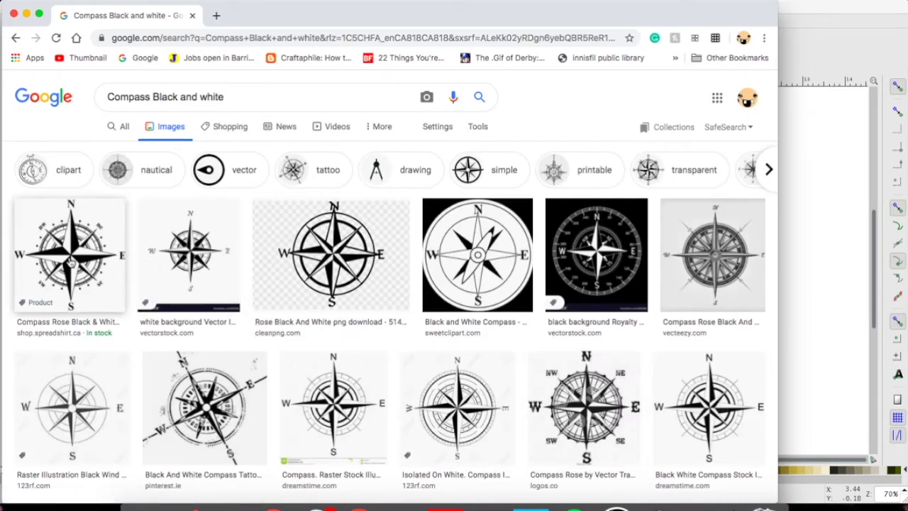
# Preview the first black-and-white compass rose result and choose to save the image
pyautogui.scroll(-3, 313, 334)
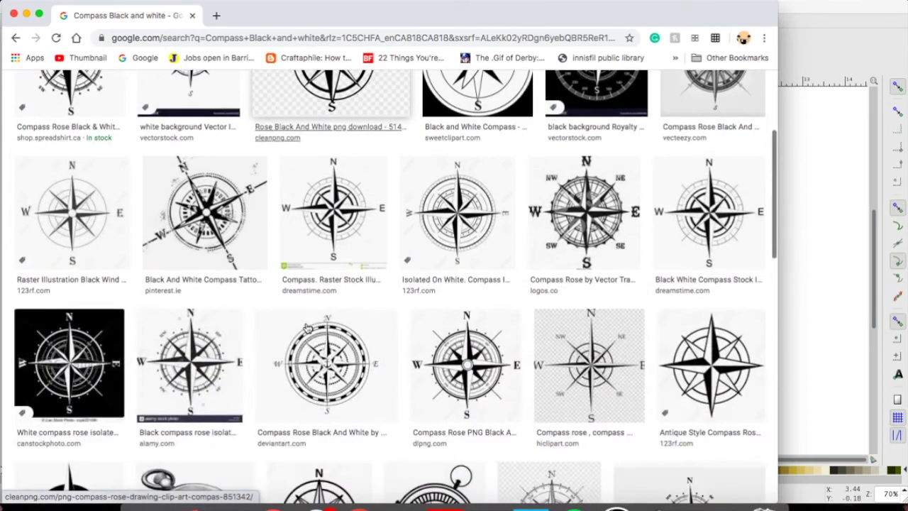
pyautogui.scroll(-3, 332, 344)
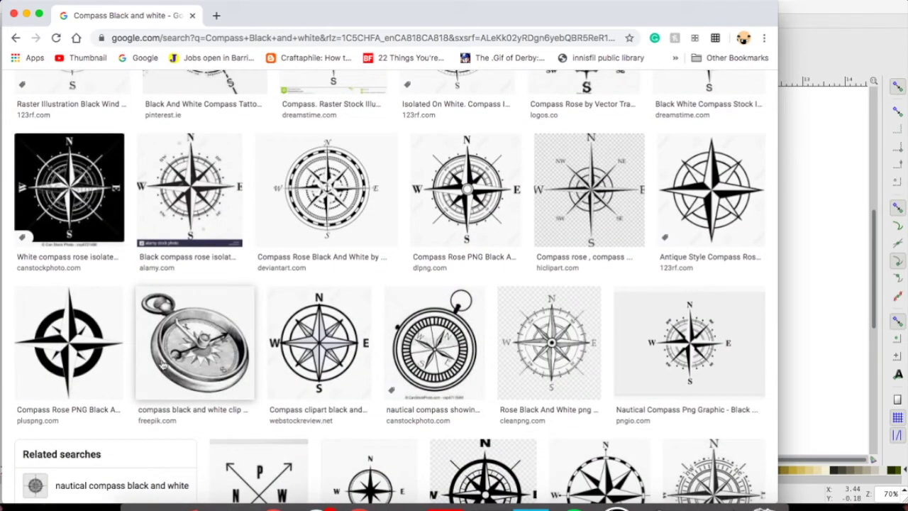
pyautogui.scroll(-1, 178, 326)
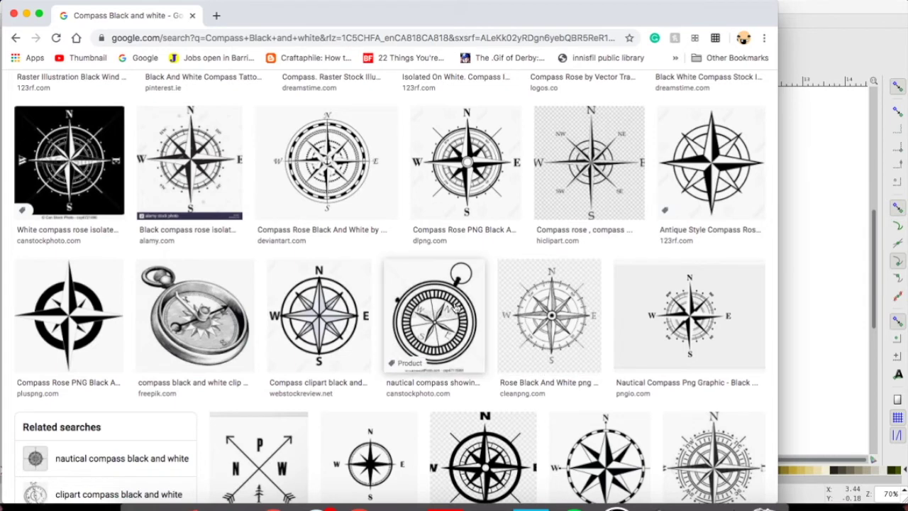
pyautogui.scroll(5, 456, 306)
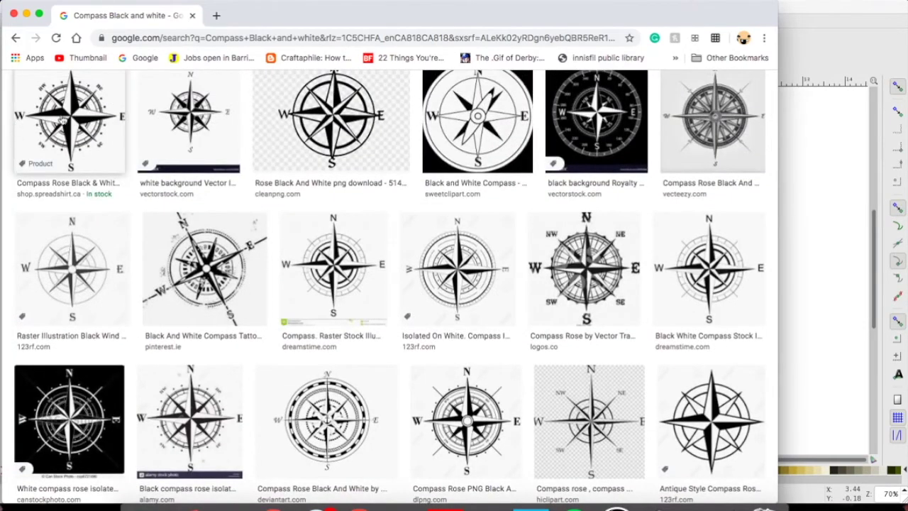
pyautogui.click(63, 121)
pyautogui.rightClick(633, 241)
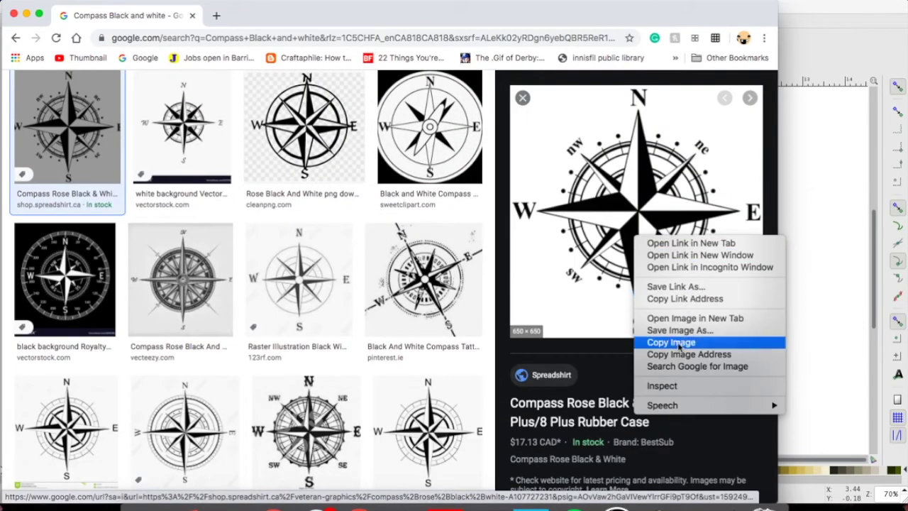
pyautogui.click(678, 331)
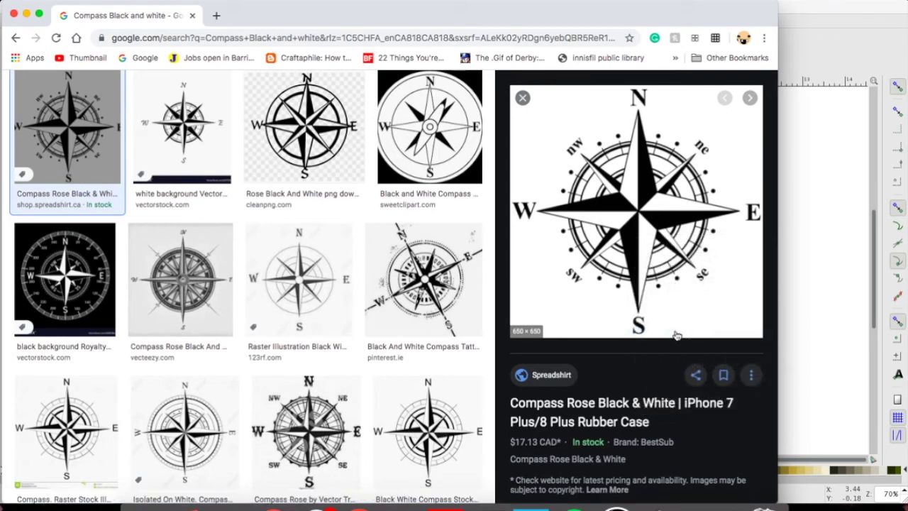
# Save the image as compass-rose-black-white and import compass-rose-black-white.jpg into the Inkscape document
pyautogui.click(470, 165)
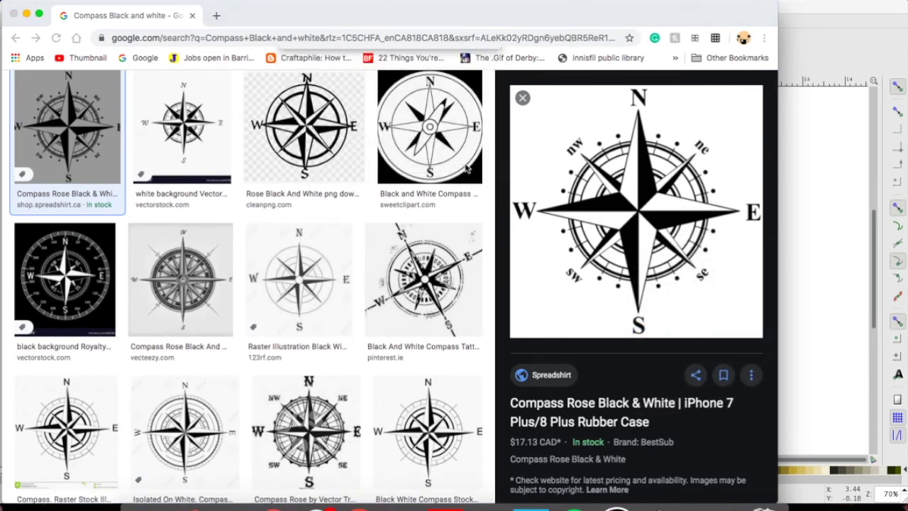
pyautogui.click(813, 237)
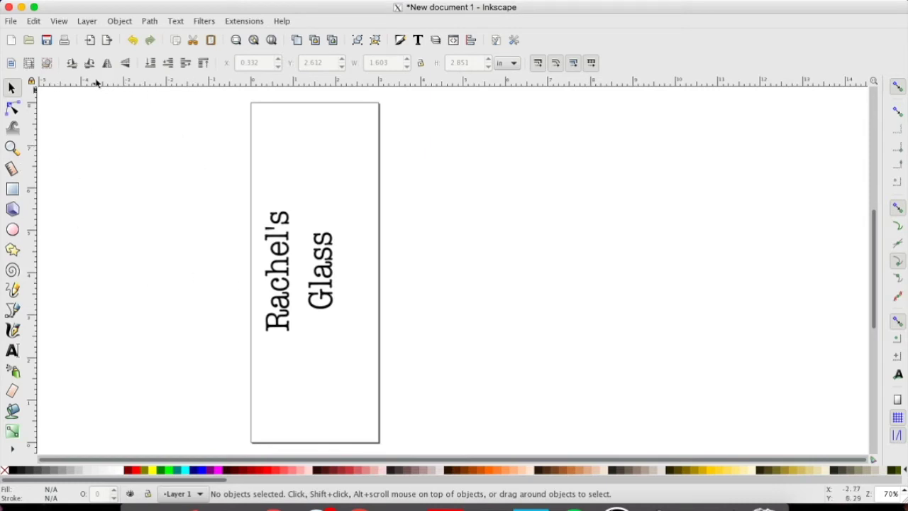
pyautogui.click(9, 22)
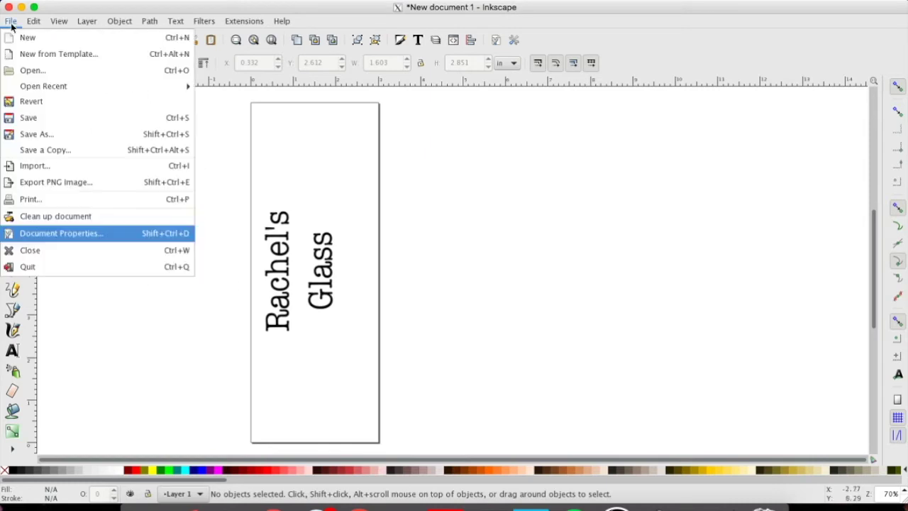
pyautogui.click(41, 170)
pyautogui.press('Down')
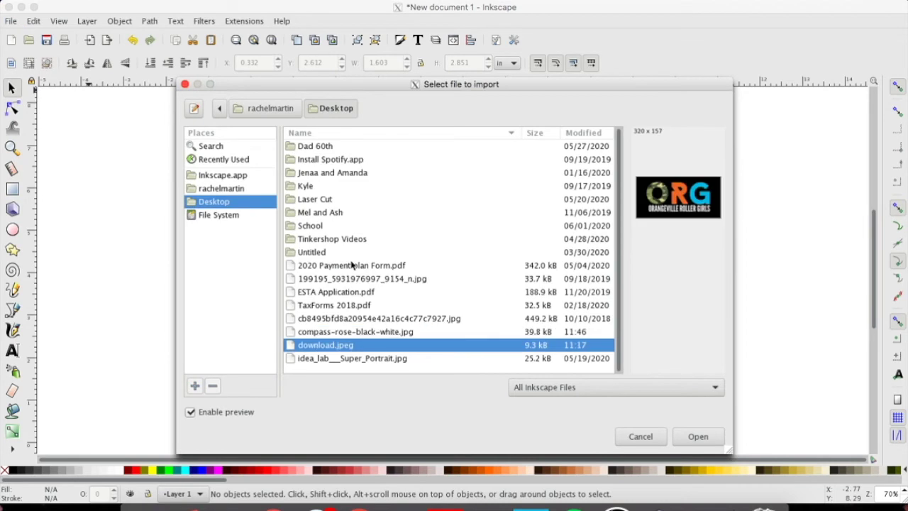
pyautogui.press('Up')
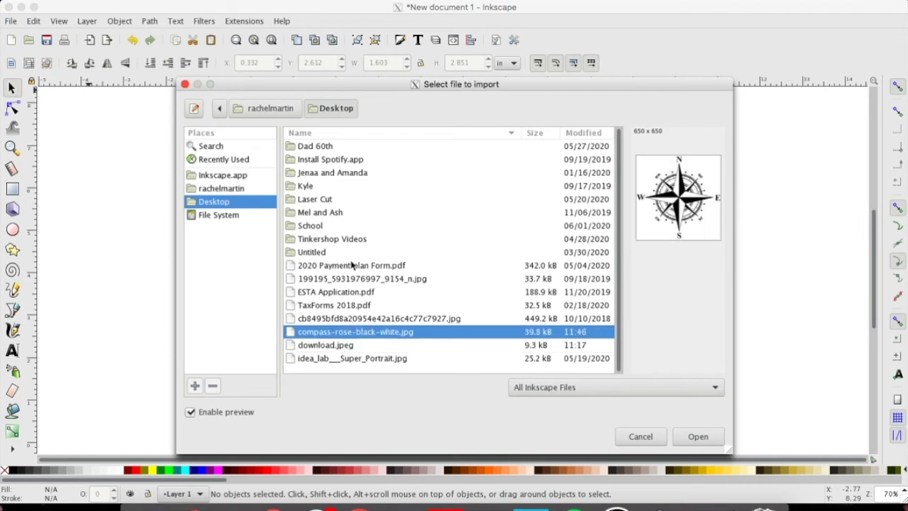
pyautogui.click(698, 440)
pyautogui.click(527, 339)
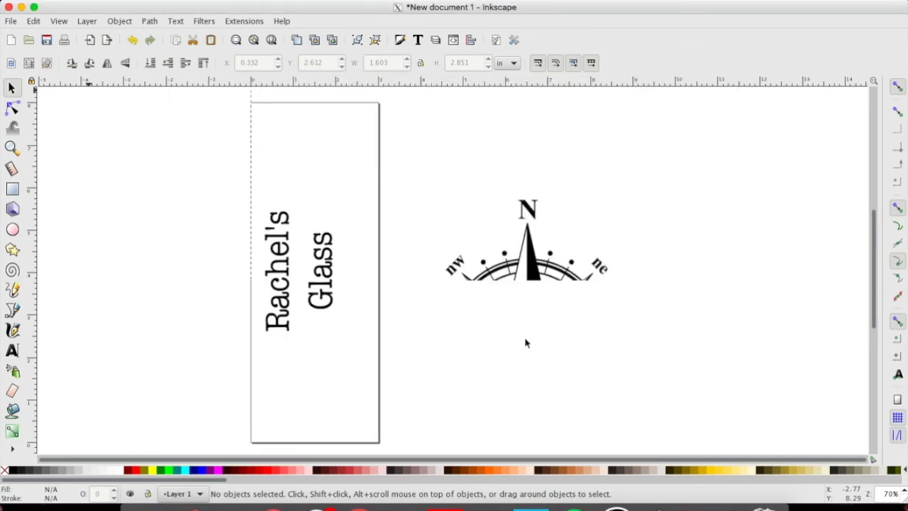
# Trace the compass bitmap using Brightness cutoff 0.450 into a black vector path
pyautogui.click(149, 22)
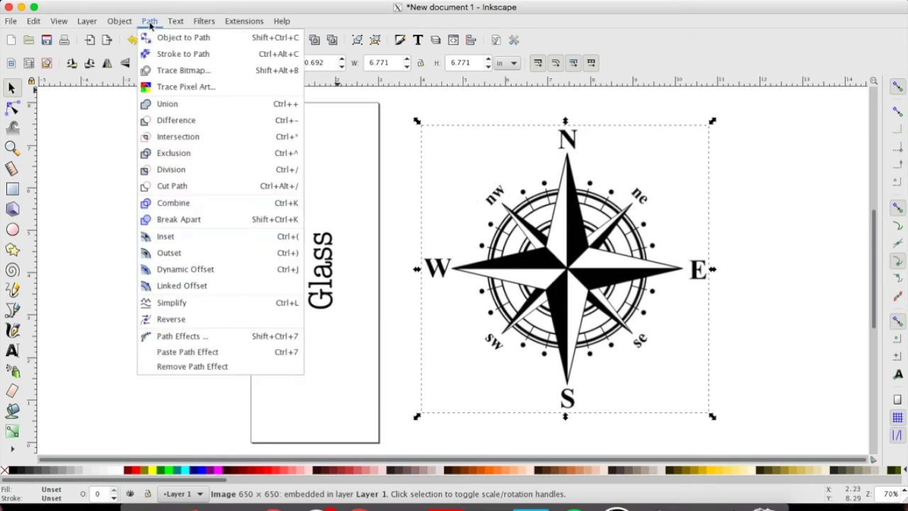
pyautogui.click(183, 71)
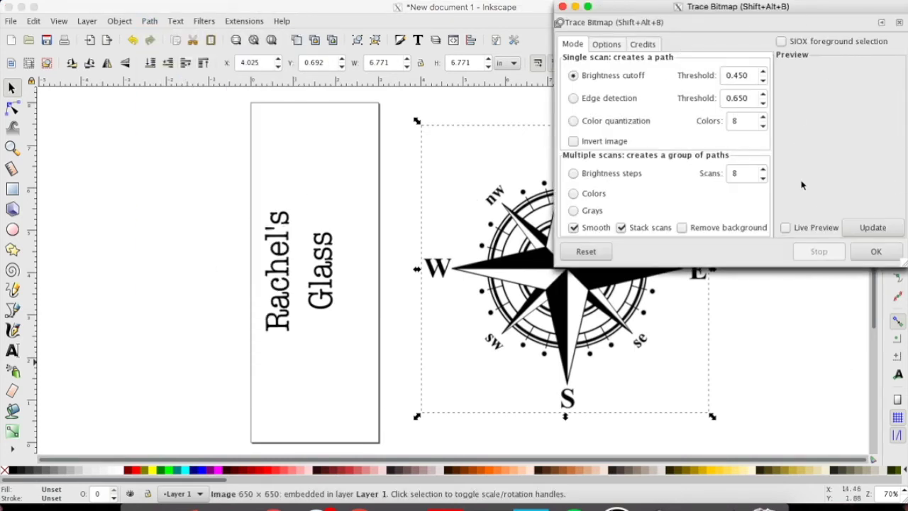
pyautogui.click(872, 227)
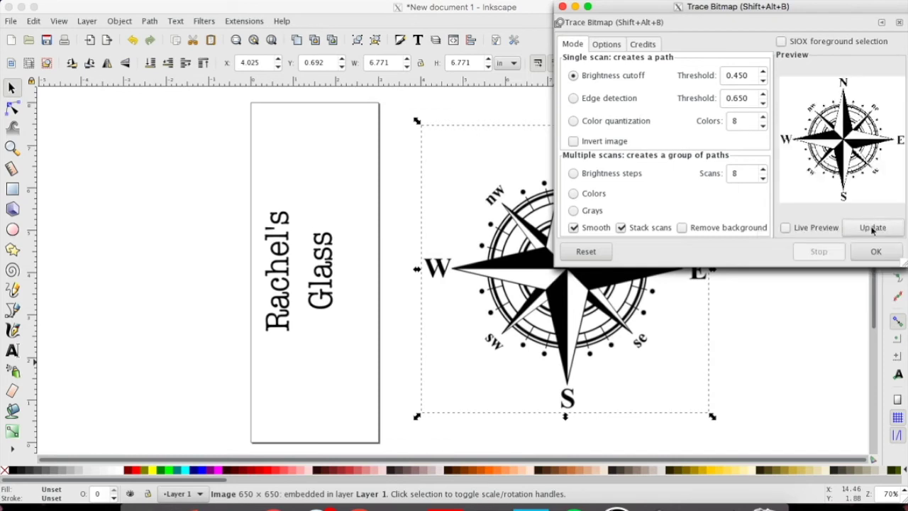
pyautogui.click(875, 252)
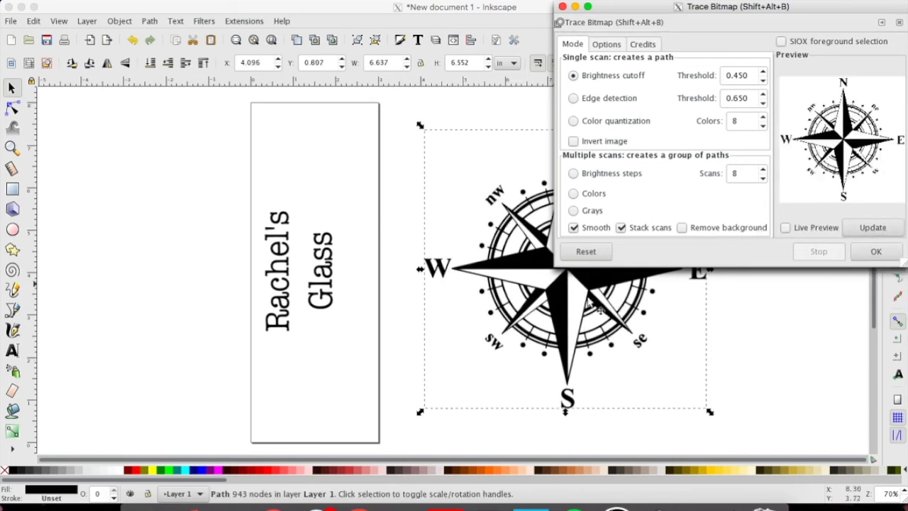
pyautogui.click(562, 7)
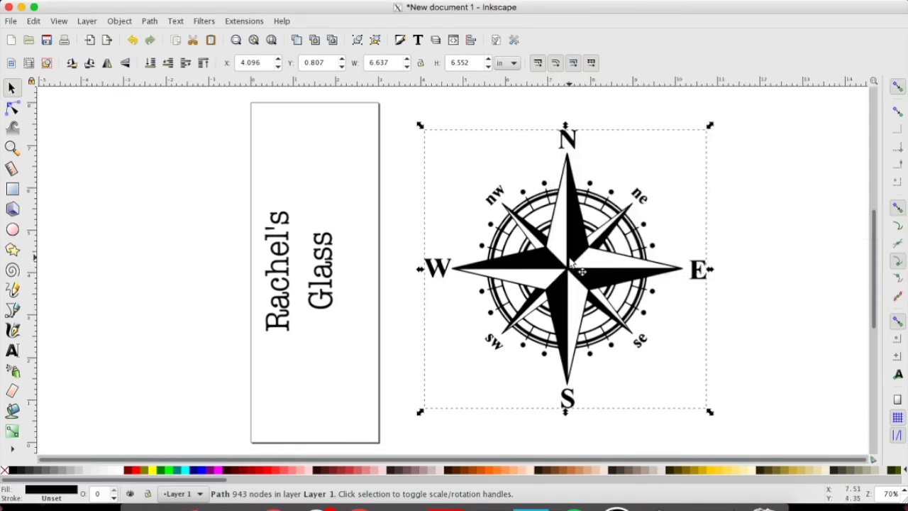
# Separate the traced compass from the original bitmap and delete the bitmap
pyautogui.moveTo(572, 264)
pyautogui.mouseDown()
pyautogui.moveTo(454, 264)
pyautogui.moveTo(385, 282)
pyautogui.moveTo(399, 293)
pyautogui.mouseUp()
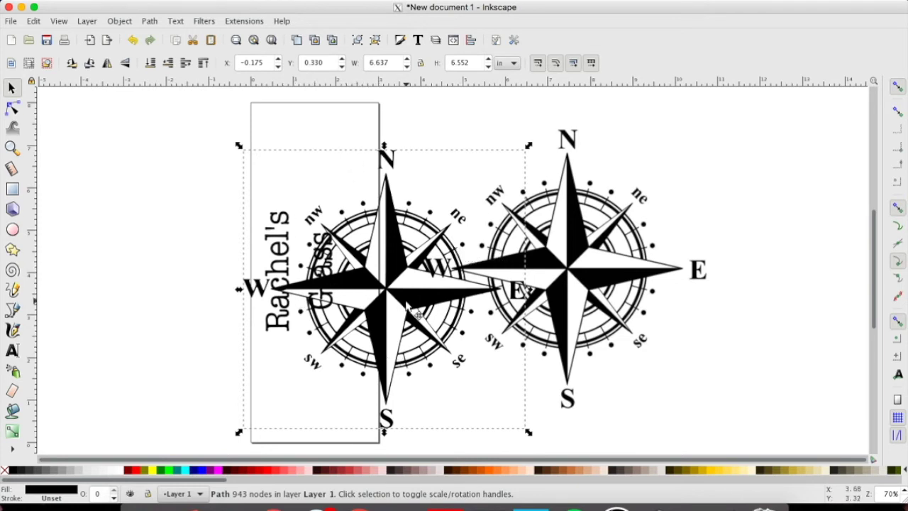
pyautogui.moveTo(418, 312); pyautogui.dragTo(157, 320)
pyautogui.moveTo(573, 270)
pyautogui.mouseDown()
pyautogui.moveTo(398, 288)
pyautogui.moveTo(408, 288)
pyautogui.mouseUp()
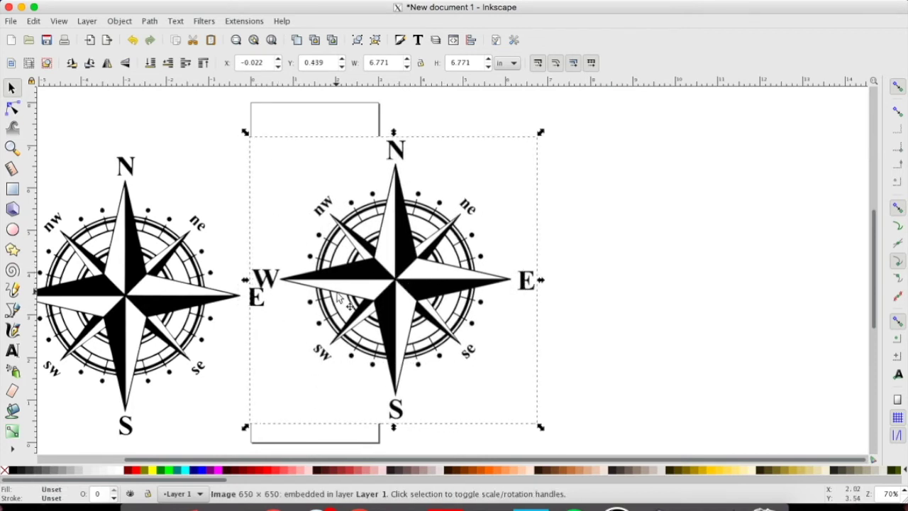
pyautogui.press('Delete')
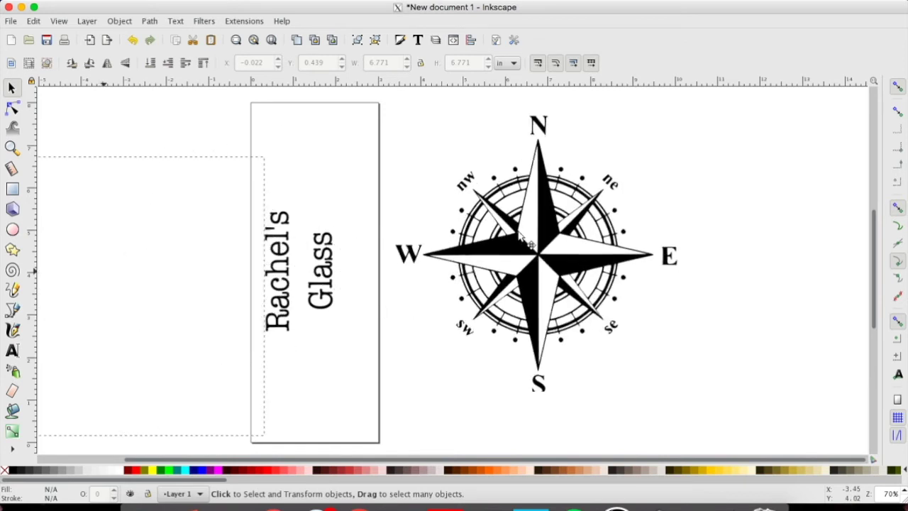
# Proportionally shrink the traced compass rose to about 2.65 × 2.6 inches beside the label
pyautogui.moveTo(621, 365); pyautogui.dragTo(614, 365)
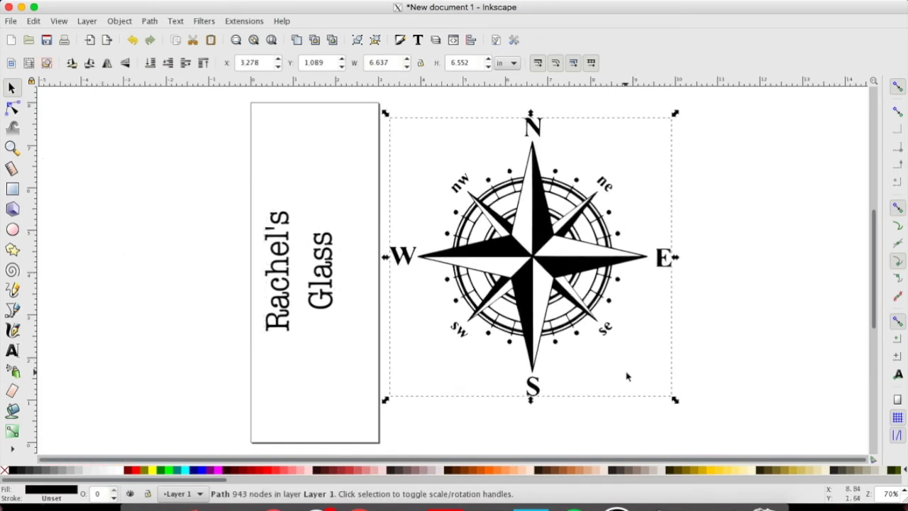
pyautogui.press('ctrl')
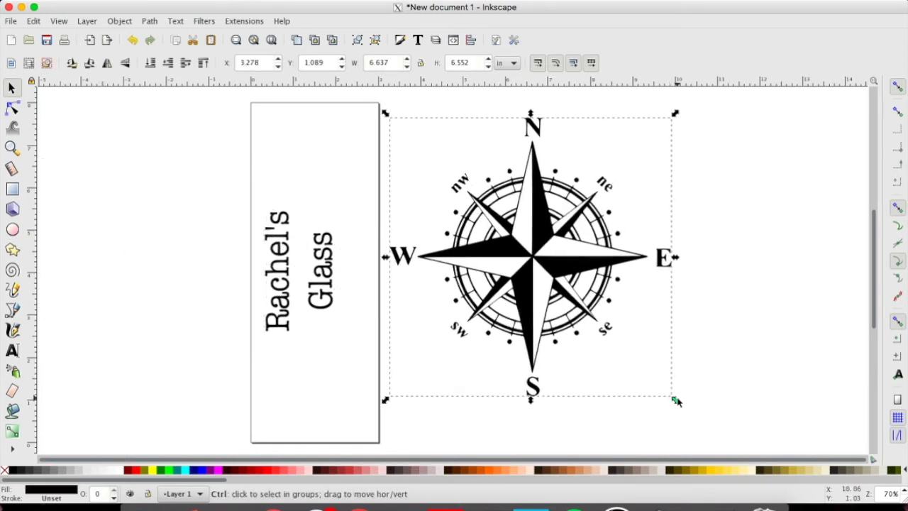
pyautogui.moveTo(676, 401); pyautogui.dragTo(508, 254)
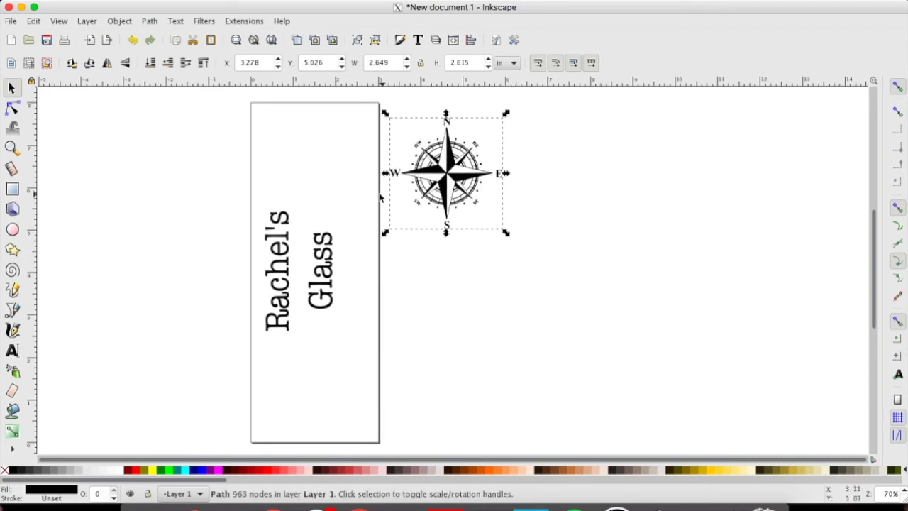
# Rotate the compass 90° counterclockwise, place it above the text, and put a duplicate below
pyautogui.click(72, 65)
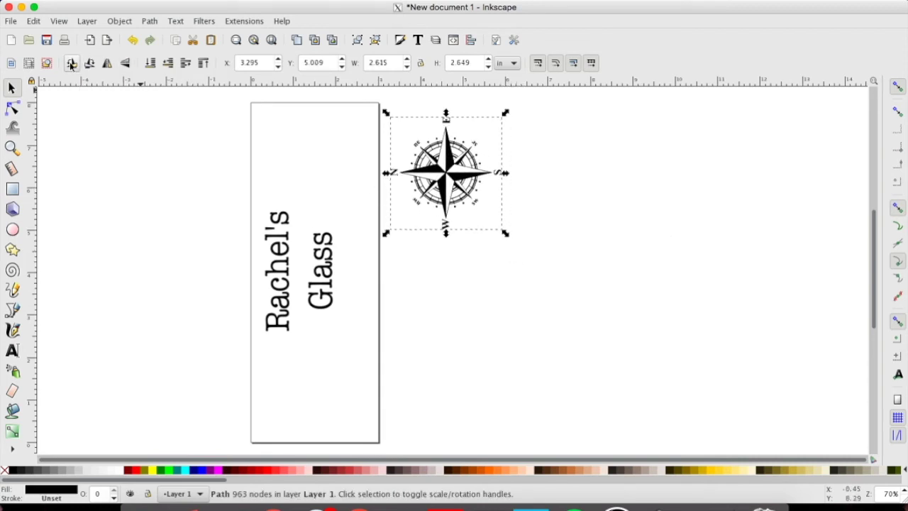
pyautogui.moveTo(472, 182); pyautogui.dragTo(343, 175)
pyautogui.rightClick(319, 172)
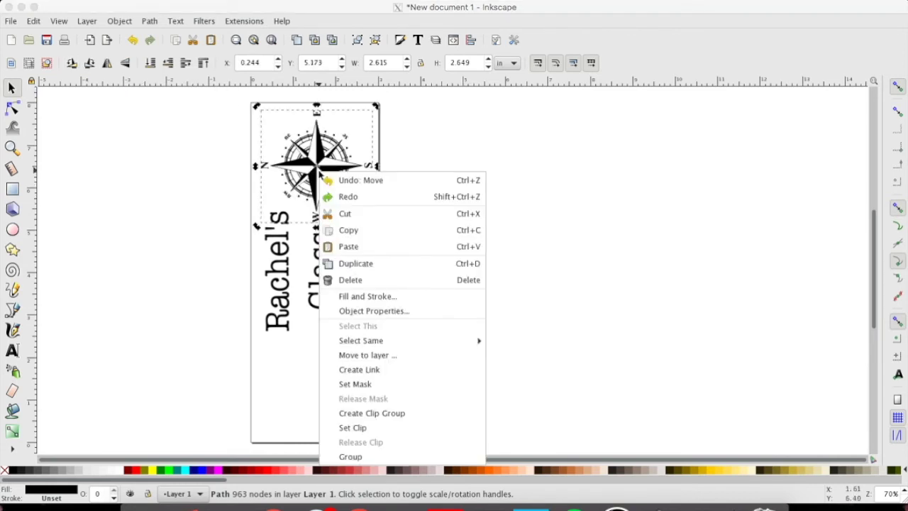
pyautogui.click(374, 264)
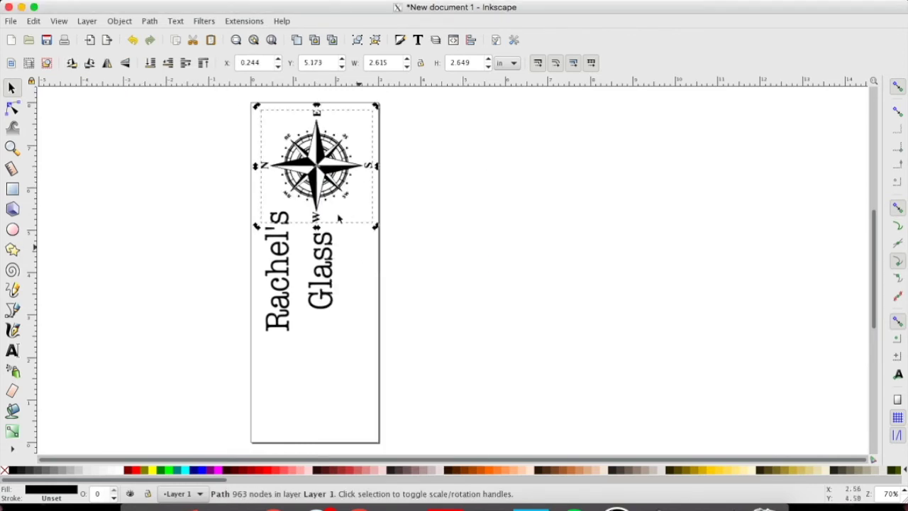
pyautogui.moveTo(339, 163); pyautogui.dragTo(334, 374)
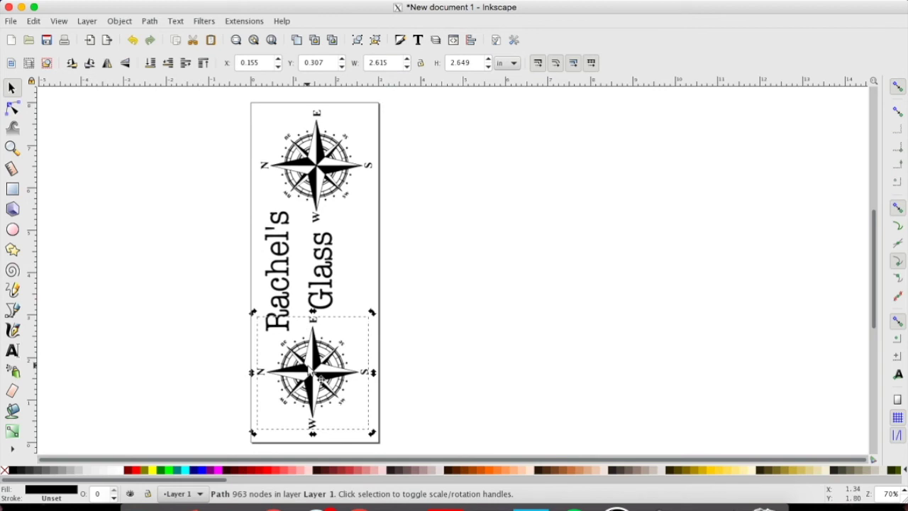
pyautogui.click(11, 22)
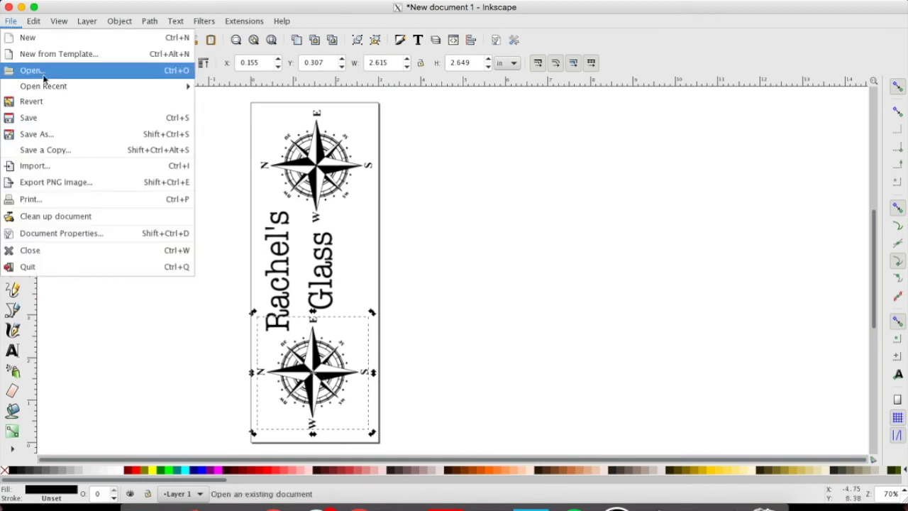
# Save the label design to the Desktop as Glass.svg in Plain SVG format
pyautogui.click(53, 134)
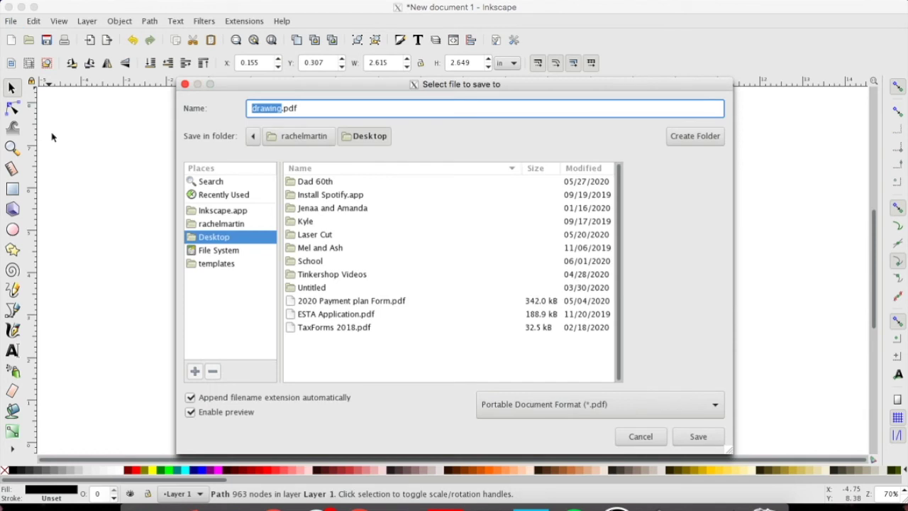
pyautogui.write('Glass')
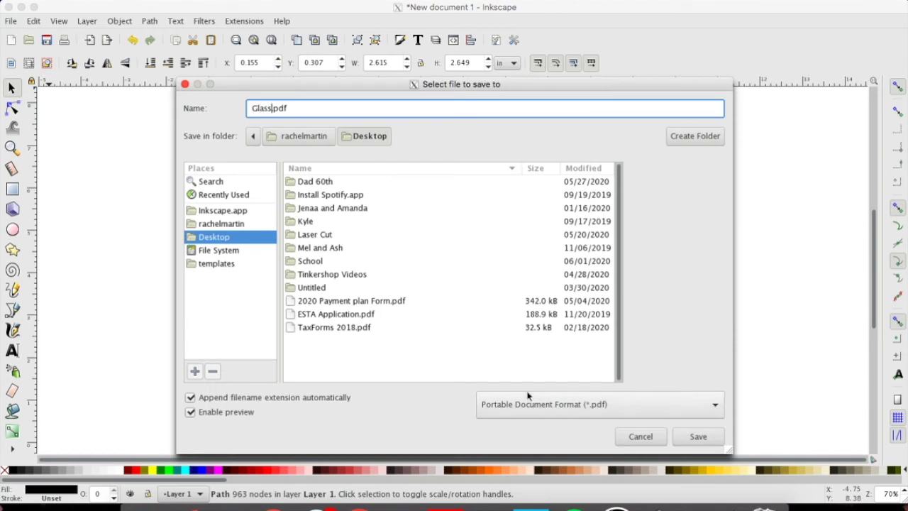
pyautogui.click(574, 407)
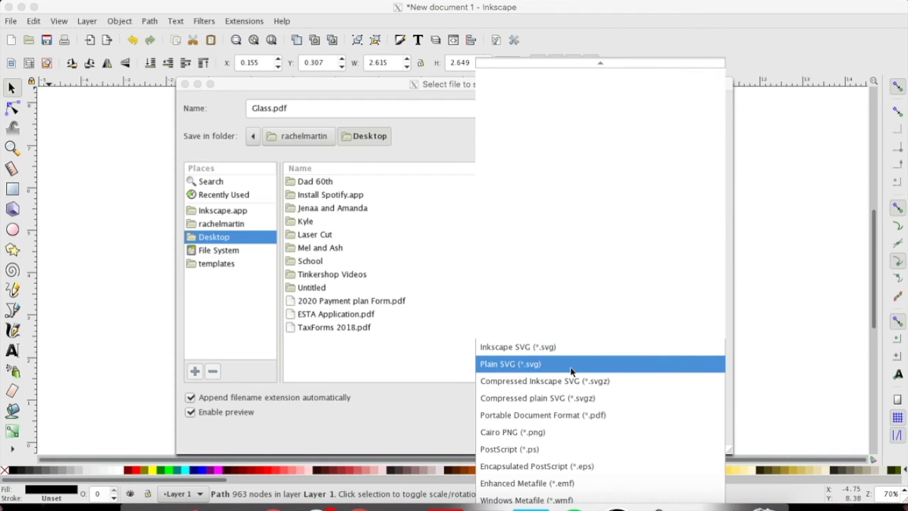
pyautogui.click(572, 368)
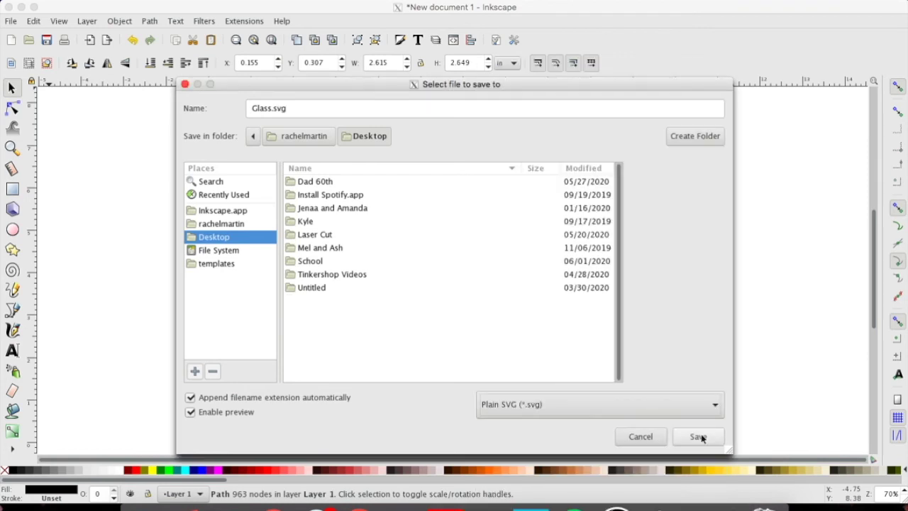
pyautogui.click(699, 440)
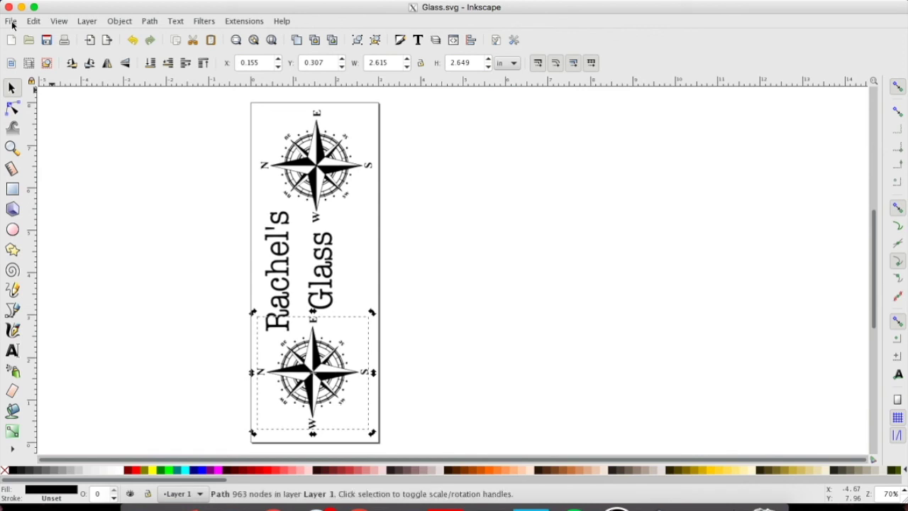
# Save the design to the Desktop as Glass.pdf, accepting the default PDF 1.5 options with embedded fonts
pyautogui.click(11, 25)
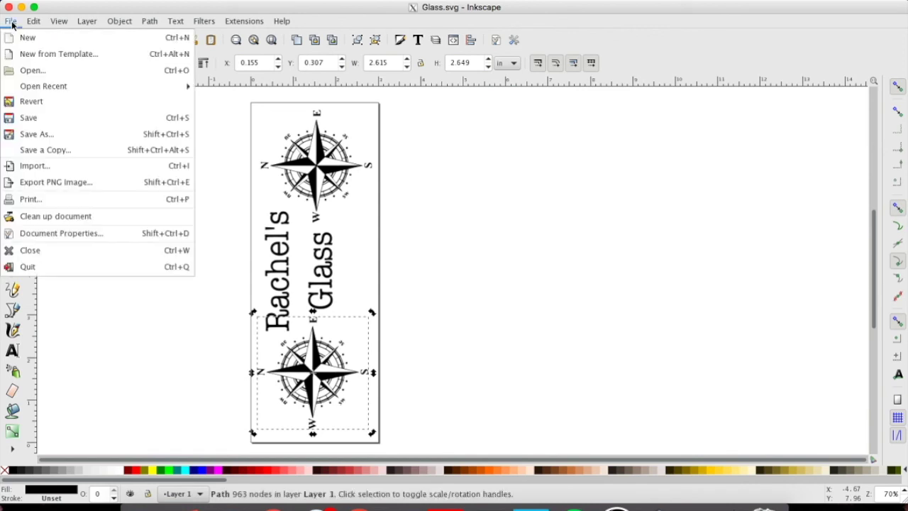
pyautogui.click(40, 132)
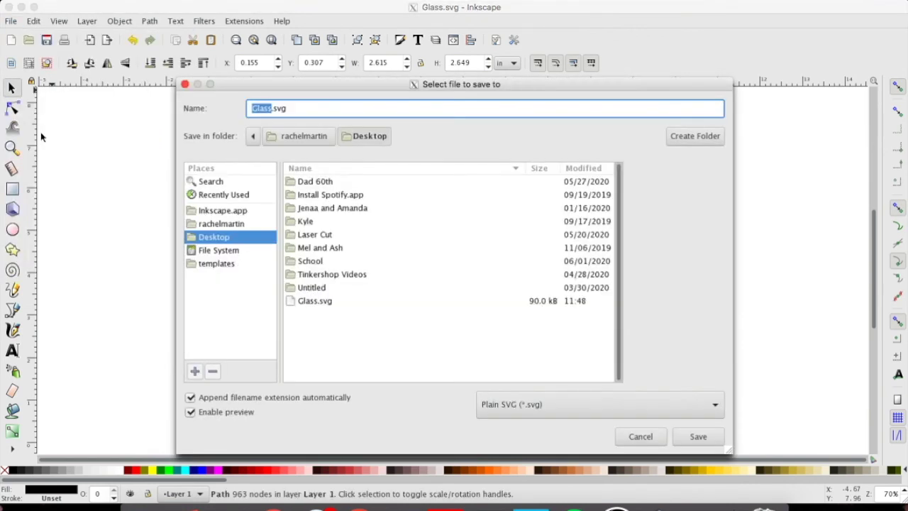
pyautogui.click(647, 406)
pyautogui.click(612, 467)
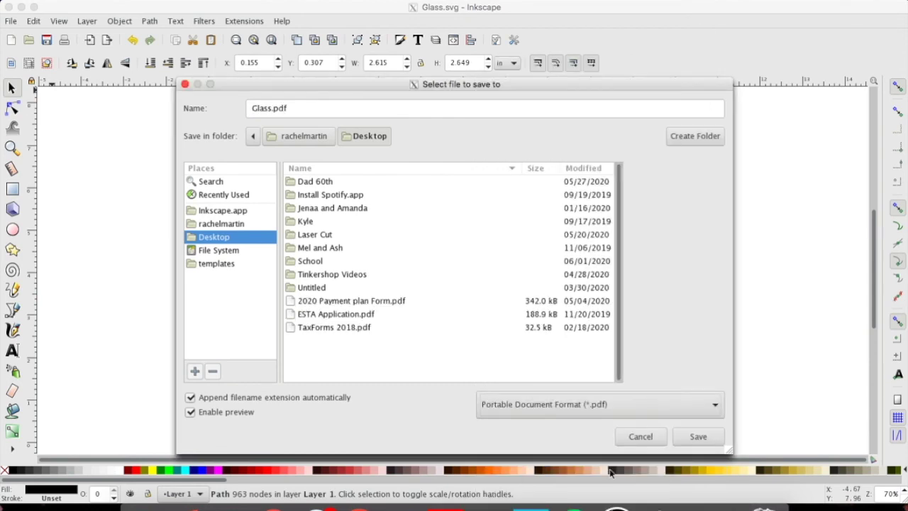
pyautogui.click(699, 437)
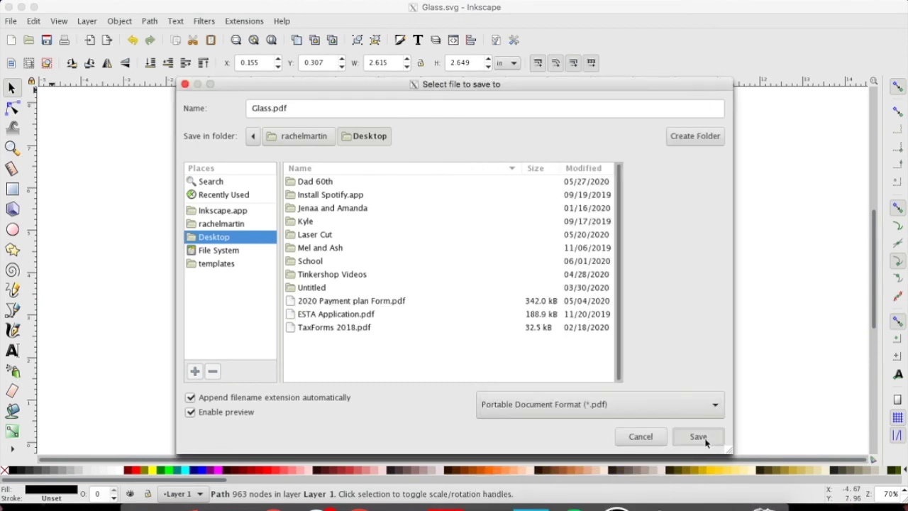
pyautogui.click(545, 369)
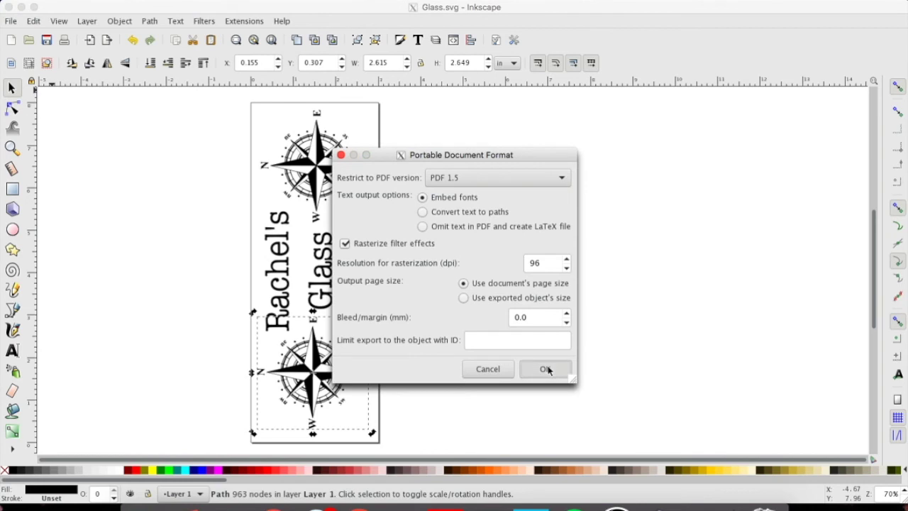